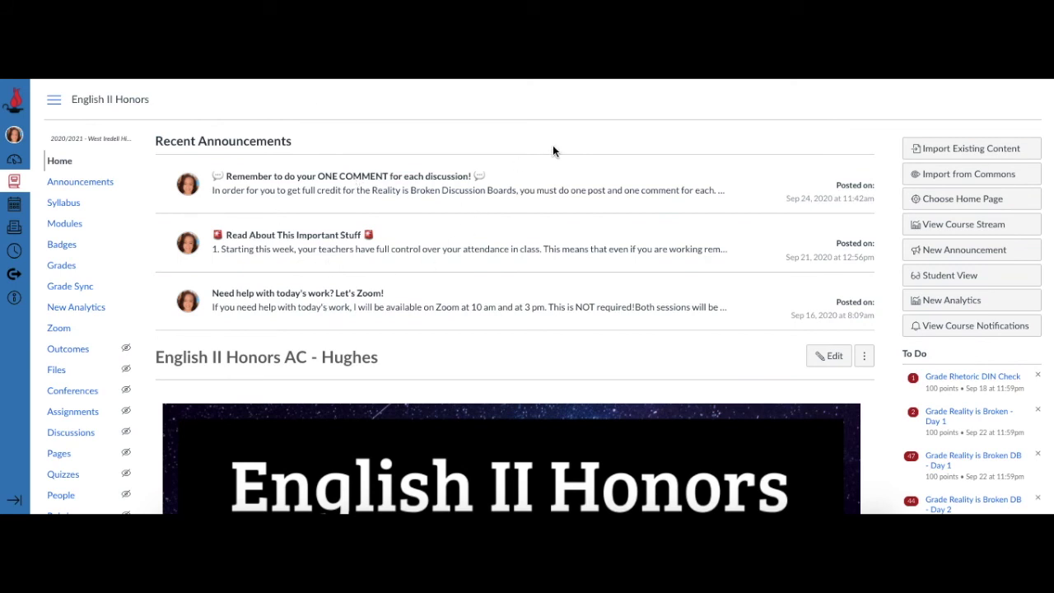
View the course's full announcements list and return to the course home page
{"action": "scroll", "coordinate": [499, 278], "scroll_direction": "down", "scroll_amount": 3}
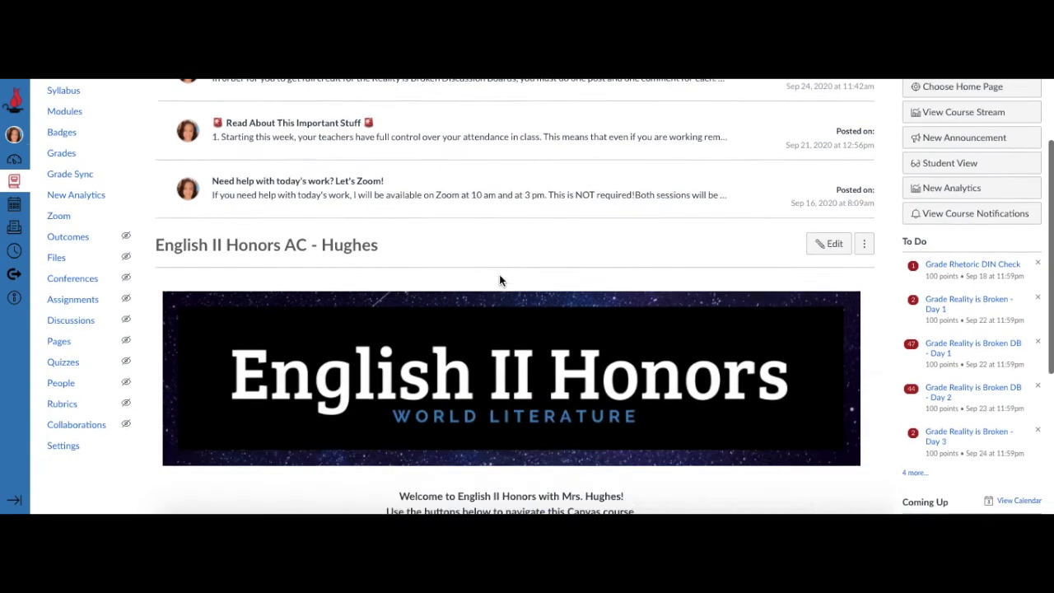
{"action": "scroll", "coordinate": [499, 280], "scroll_direction": "up", "scroll_amount": 3}
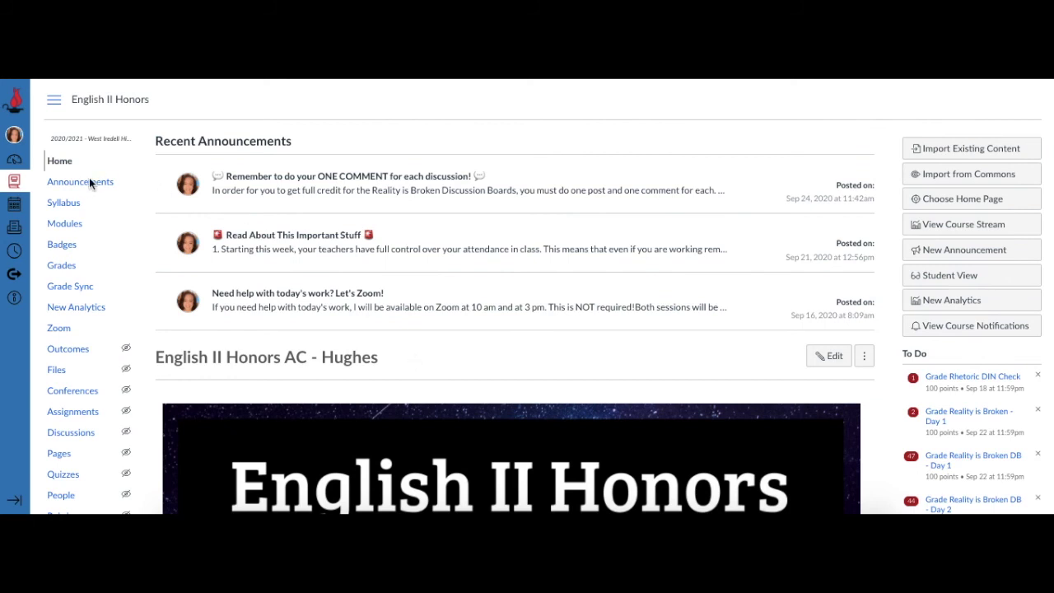
{"action": "left_click", "coordinate": [65, 184]}
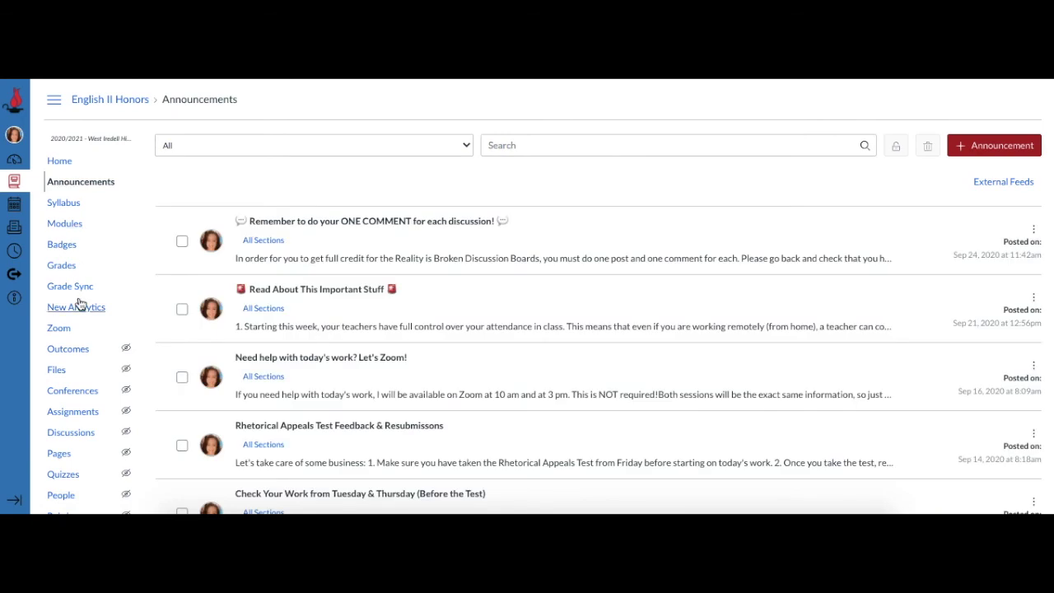
{"action": "left_click", "coordinate": [69, 161]}
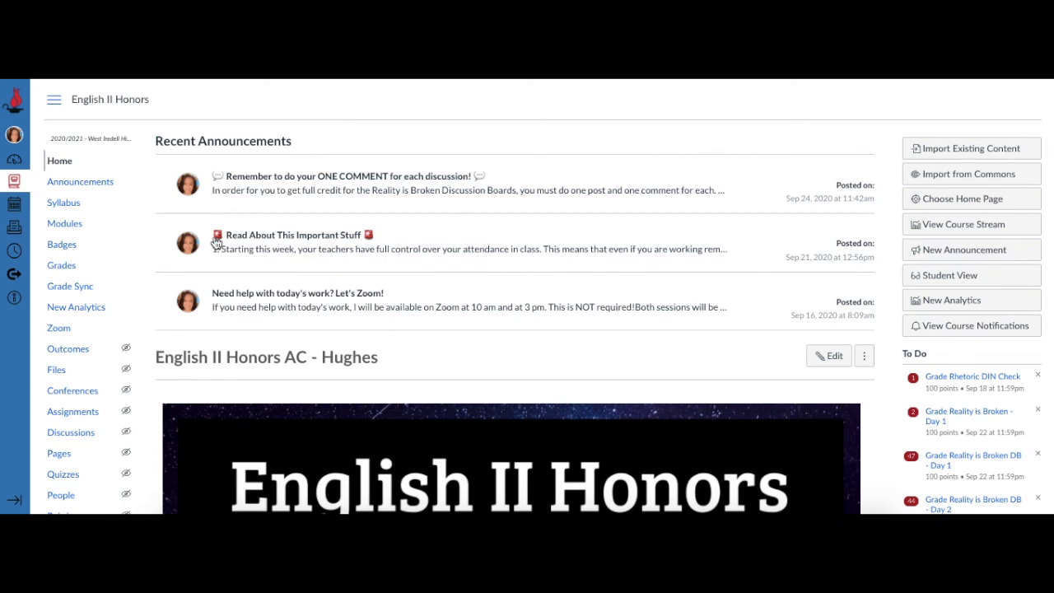
Open the course settings and expand the additional course detail options below the description
{"action": "scroll", "coordinate": [89, 349], "scroll_direction": "down", "scroll_amount": 2}
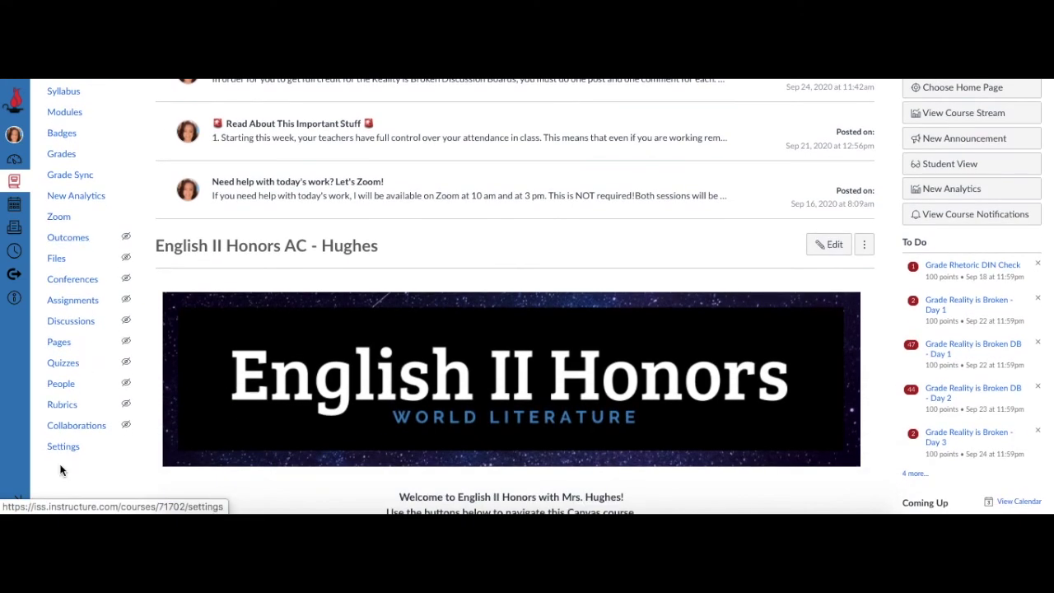
{"action": "left_click", "coordinate": [63, 449]}
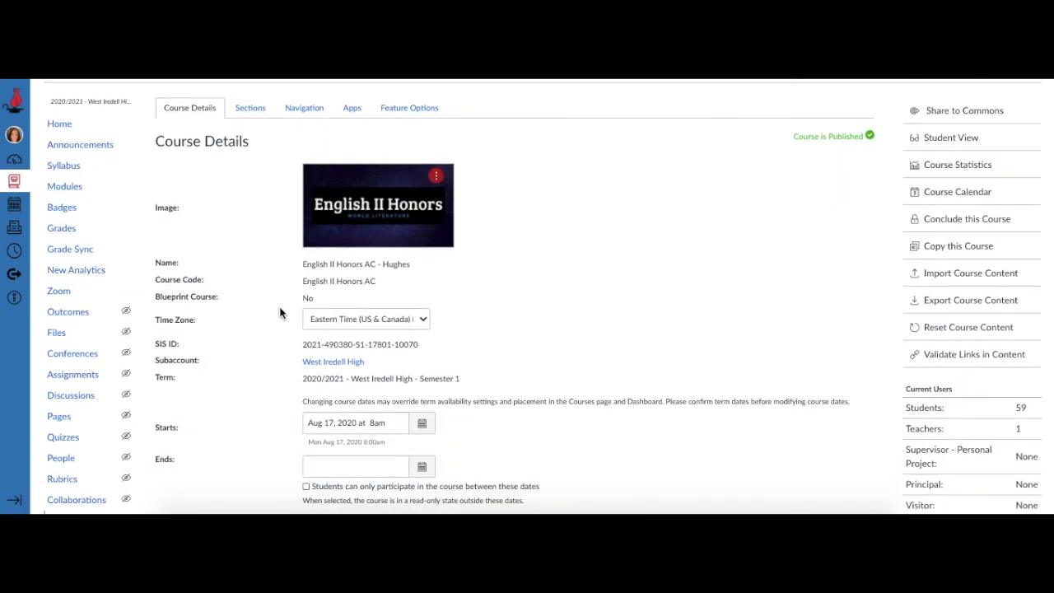
{"action": "scroll", "coordinate": [280, 311], "scroll_direction": "down", "scroll_amount": 10}
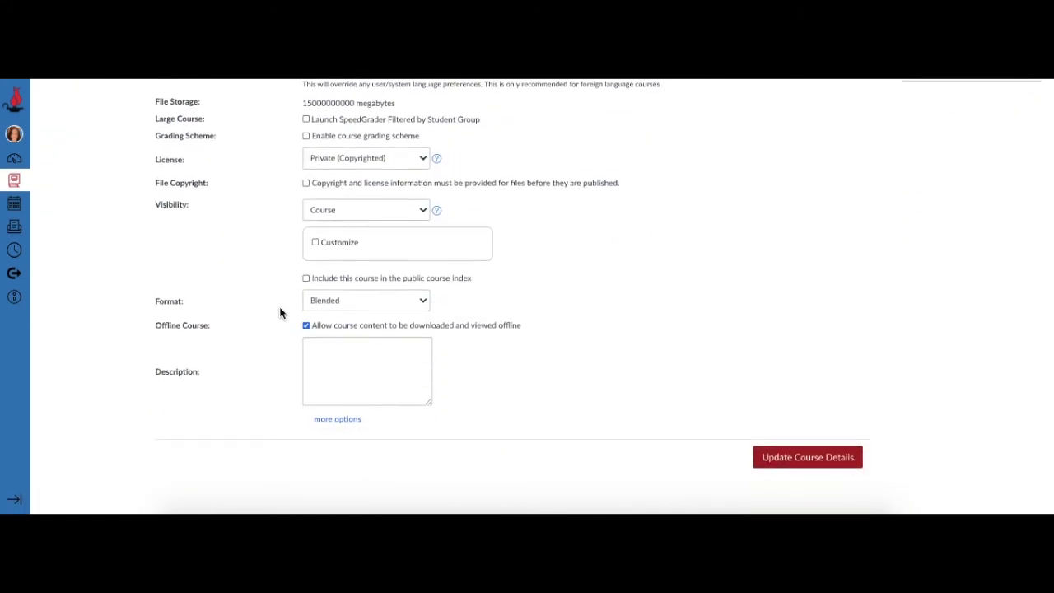
{"action": "left_click", "coordinate": [350, 425]}
{"action": "scroll", "coordinate": [338, 371], "scroll_direction": "down", "scroll_amount": 2}
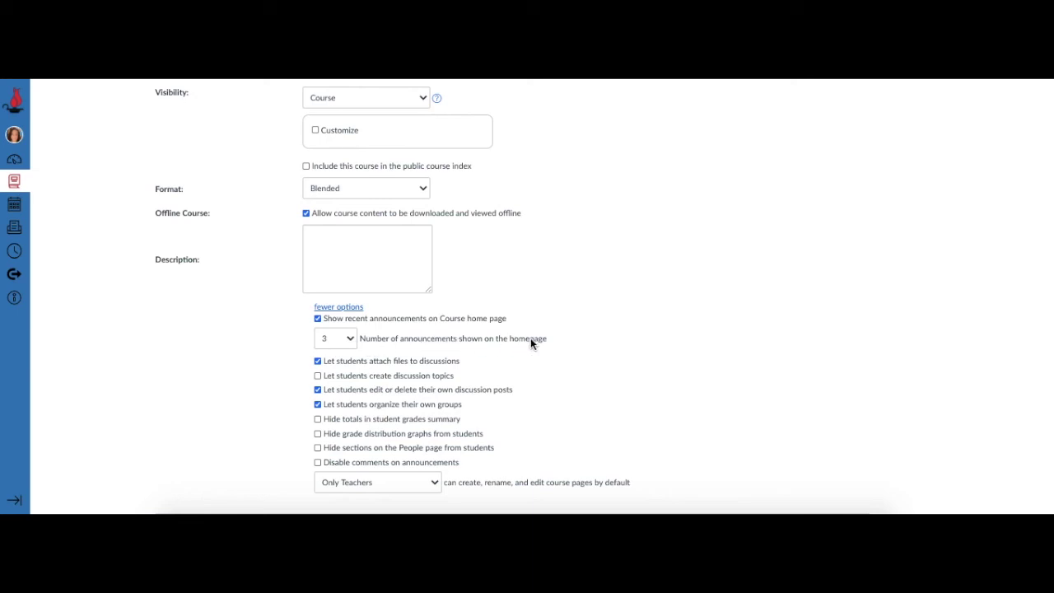
Set the number of announcements shown on the homepage to 3 and update the course details
{"action": "left_click", "coordinate": [351, 338]}
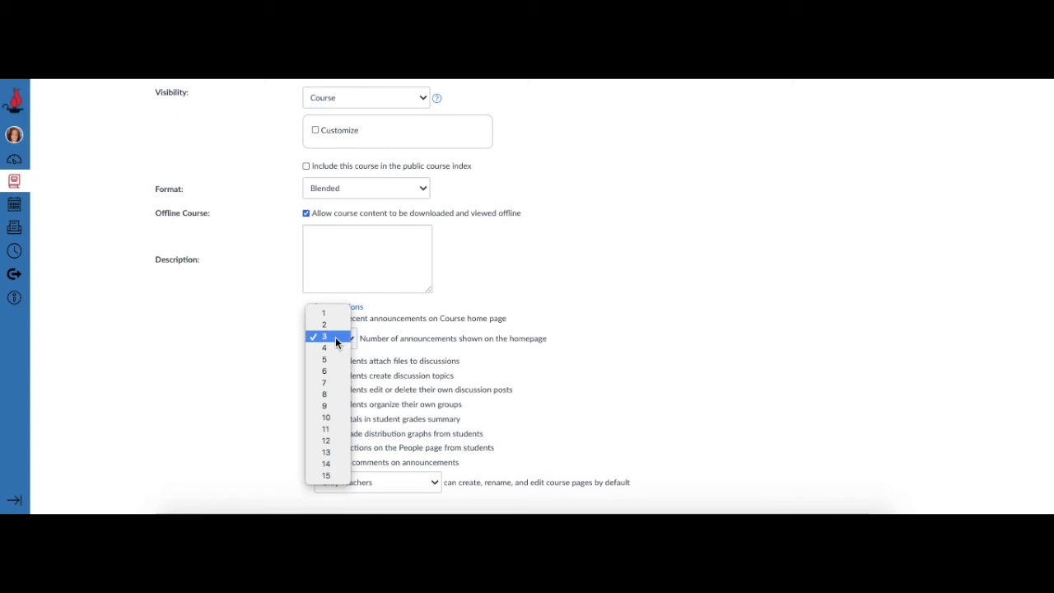
{"action": "left_click", "coordinate": [335, 342]}
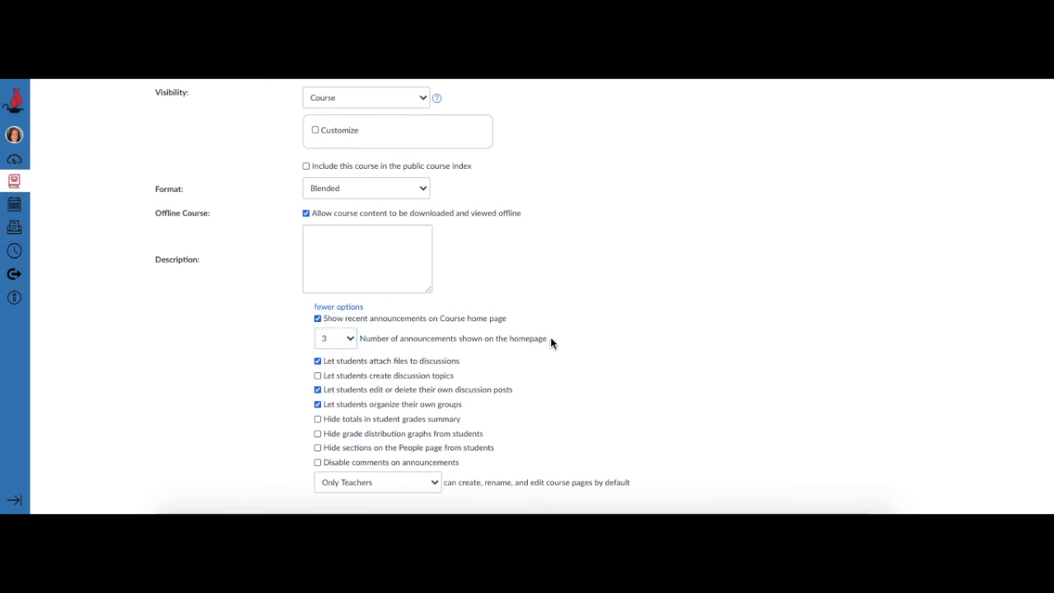
{"action": "scroll", "coordinate": [550, 342], "scroll_direction": "down", "scroll_amount": 3}
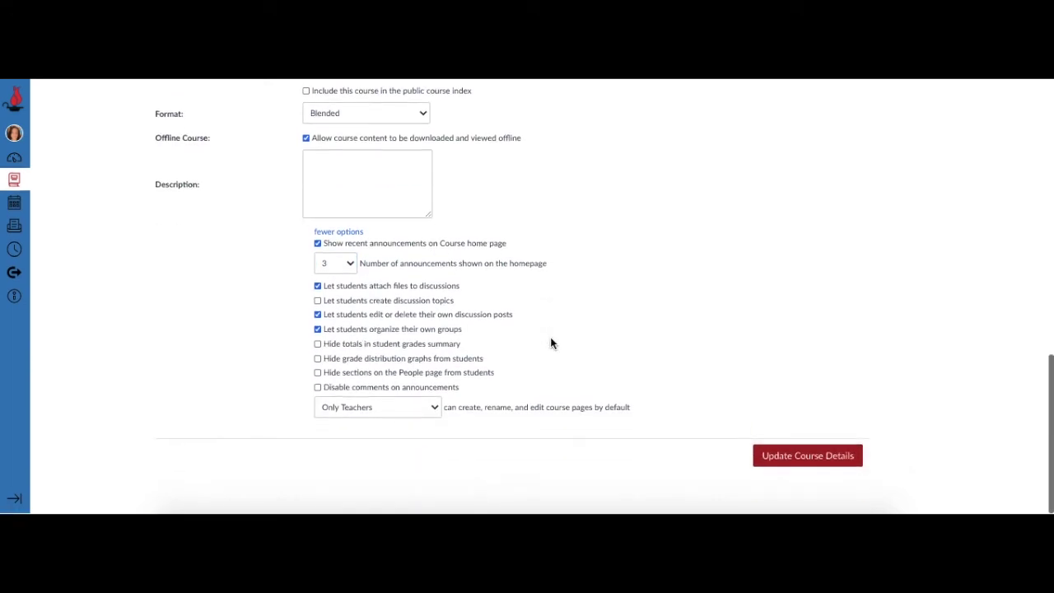
{"action": "left_click", "coordinate": [799, 483]}
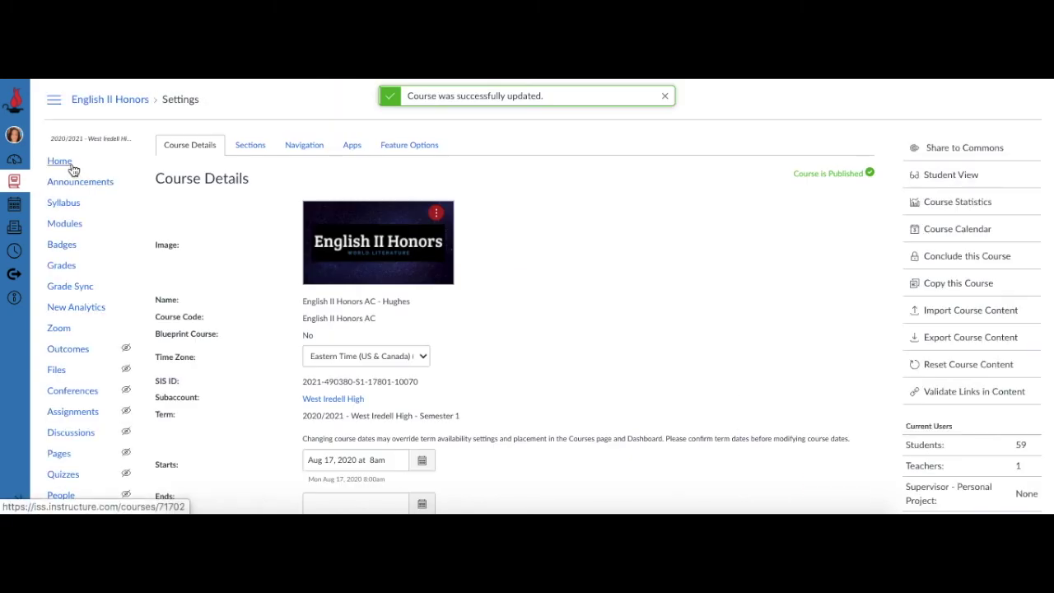
Start a new announcement from the course home page and check which sections it can be posted to
{"action": "left_click", "coordinate": [66, 162]}
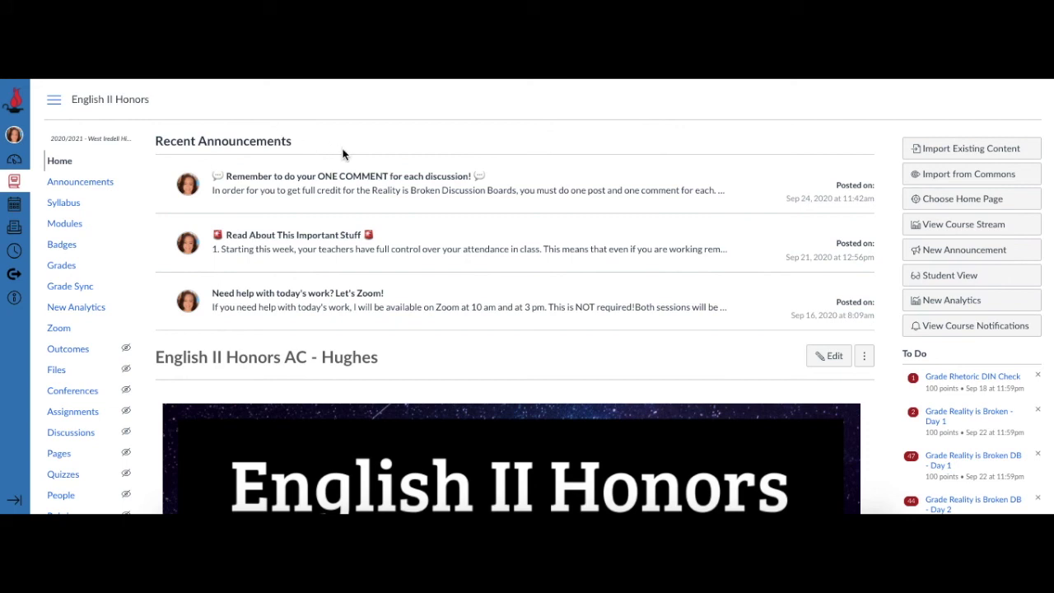
{"action": "left_click", "coordinate": [938, 256]}
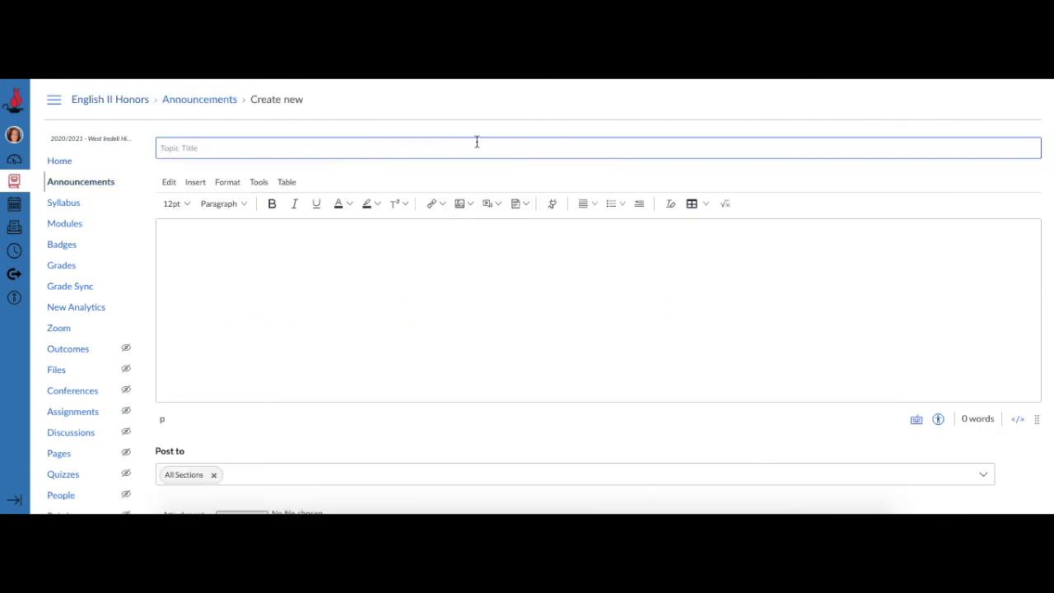
{"action": "scroll", "coordinate": [329, 322], "scroll_direction": "down", "scroll_amount": 1}
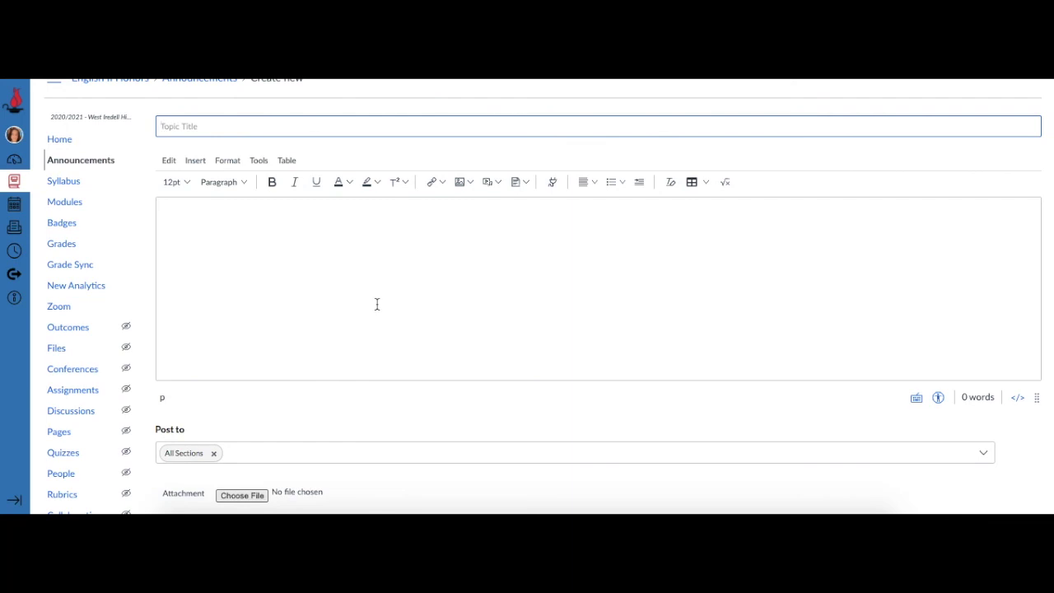
{"action": "scroll", "coordinate": [376, 305], "scroll_direction": "down", "scroll_amount": 3}
{"action": "left_click", "coordinate": [256, 269]}
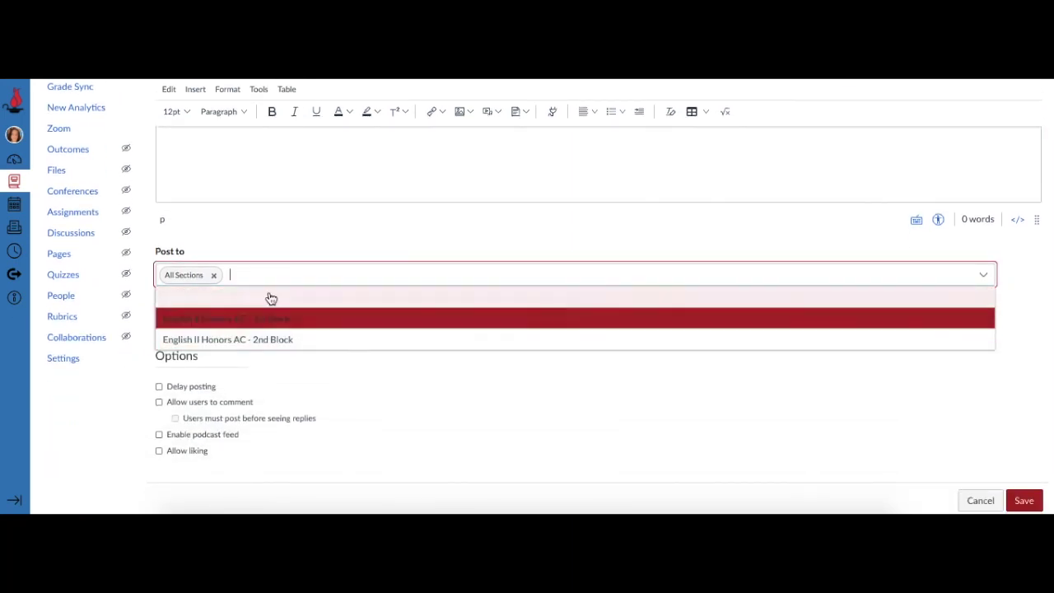
{"action": "left_click", "coordinate": [284, 245]}
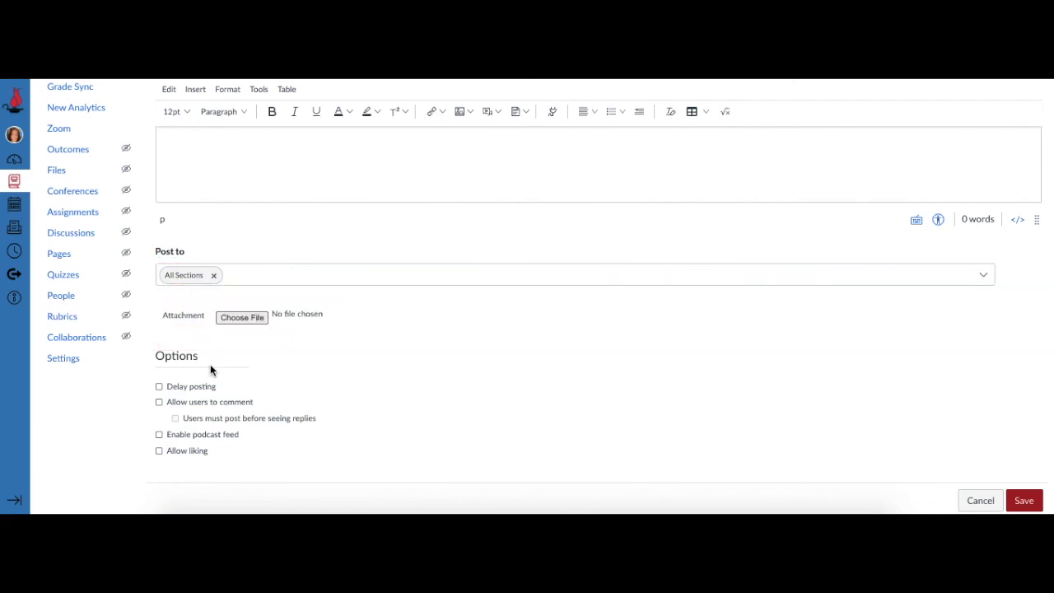
Try delaying the announcement's posting until Sep 28, 2020, and turn the delay back off
{"action": "left_click", "coordinate": [192, 389]}
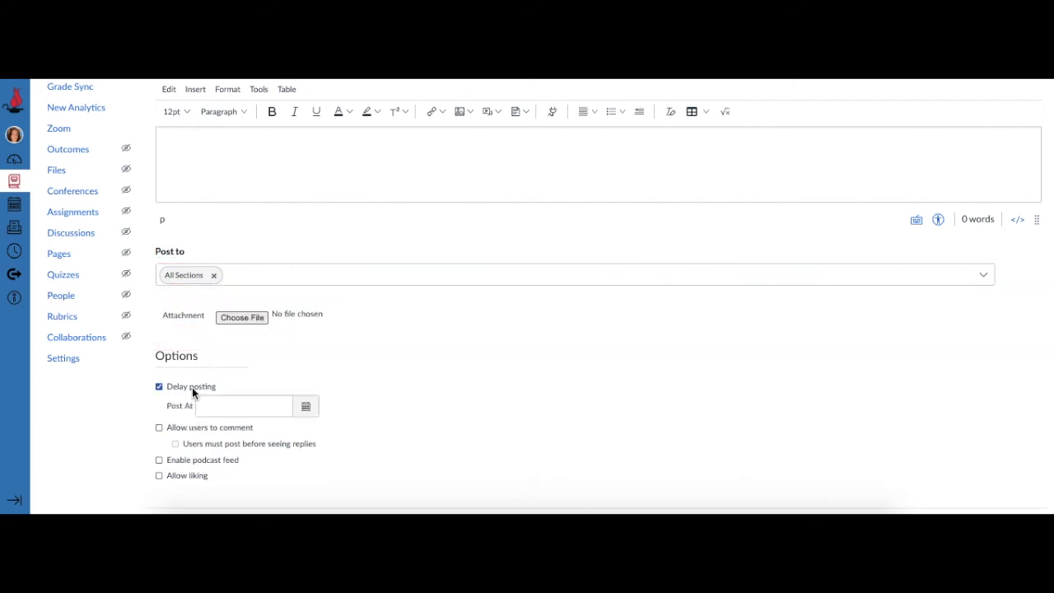
{"action": "left_click", "coordinate": [305, 394]}
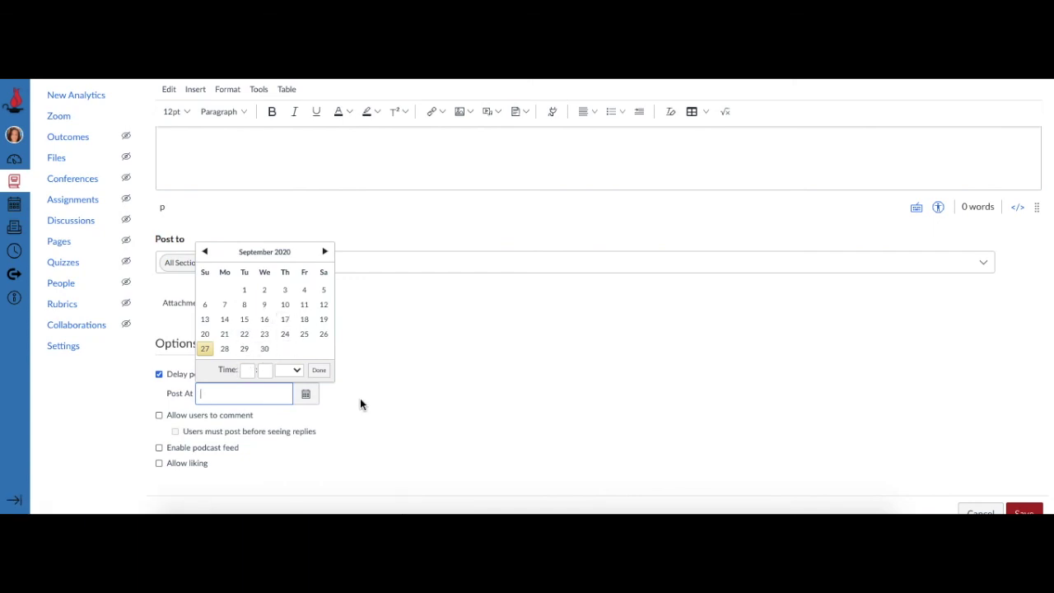
{"action": "left_click", "coordinate": [226, 354]}
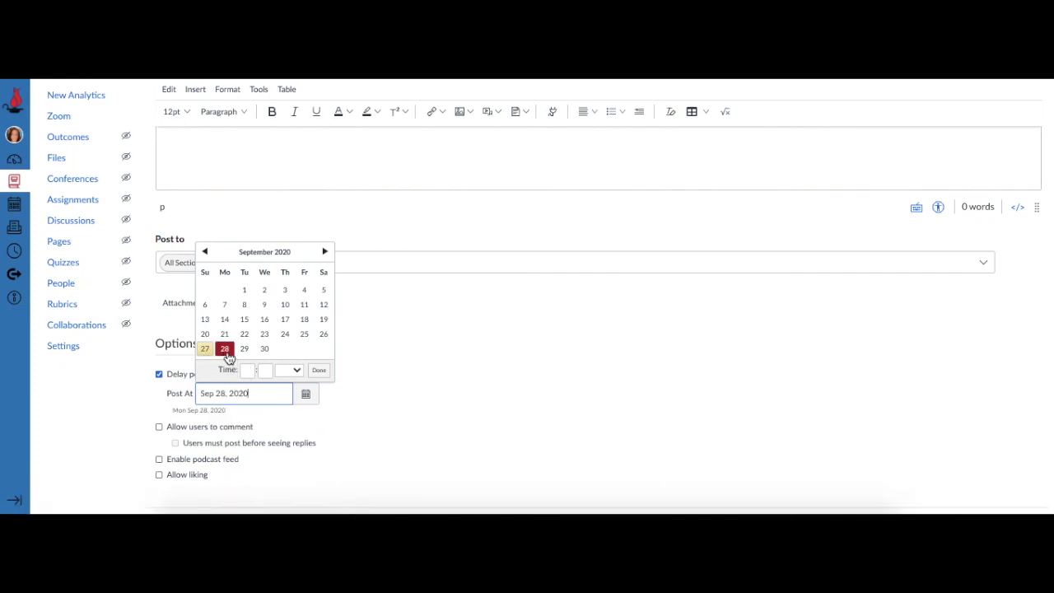
{"action": "left_click", "coordinate": [247, 371]}
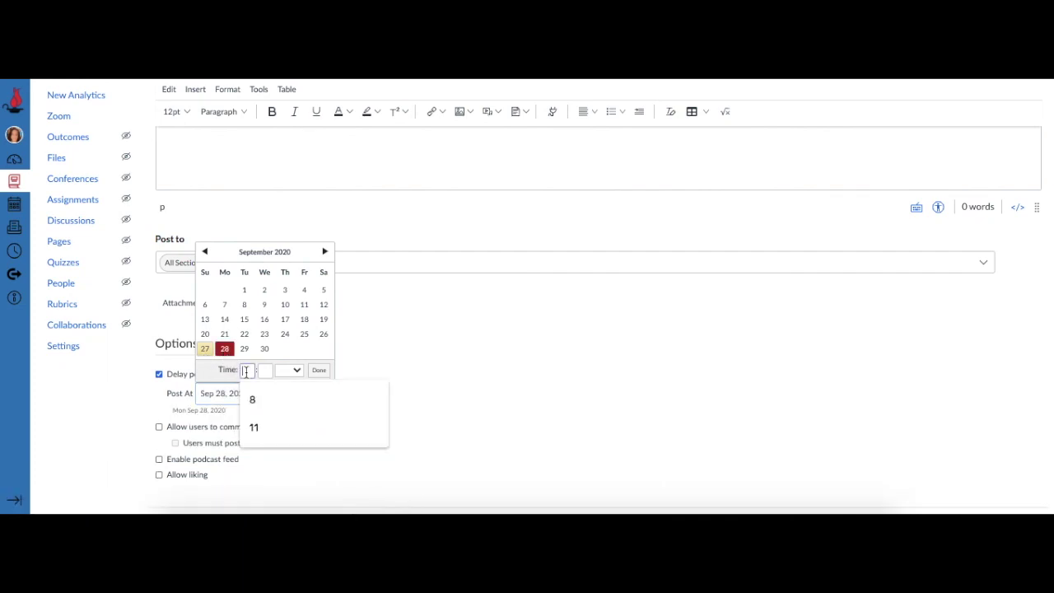
{"action": "left_click", "coordinate": [188, 375]}
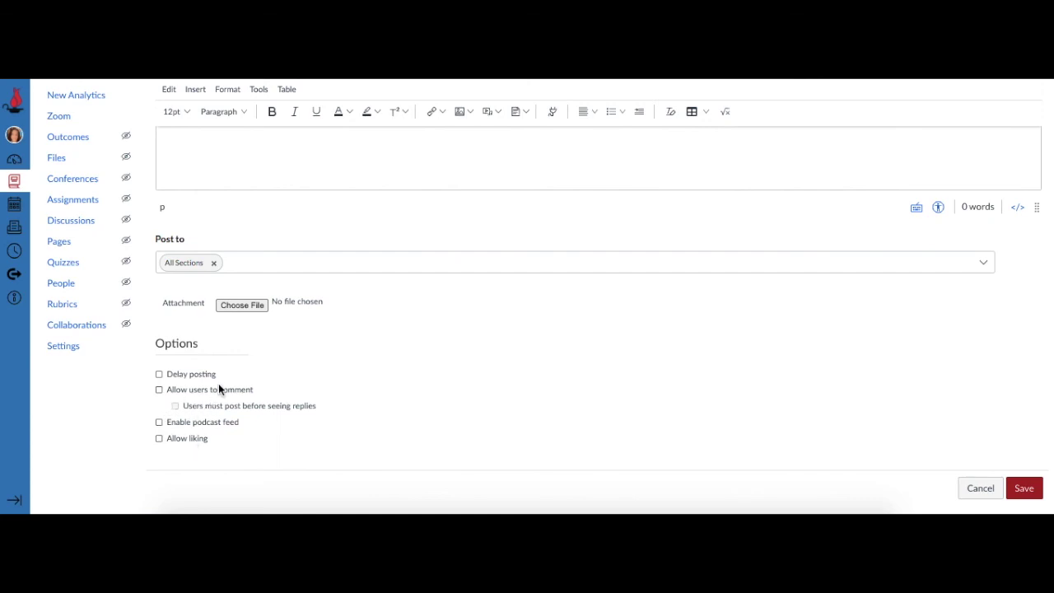
Leave the blank announcement form and open the existing announcement "Remember to do your ONE COMMENT for each discussion!"
{"action": "scroll", "coordinate": [219, 401], "scroll_direction": "up", "scroll_amount": 1}
{"action": "scroll", "coordinate": [219, 401], "scroll_direction": "down", "scroll_amount": 1}
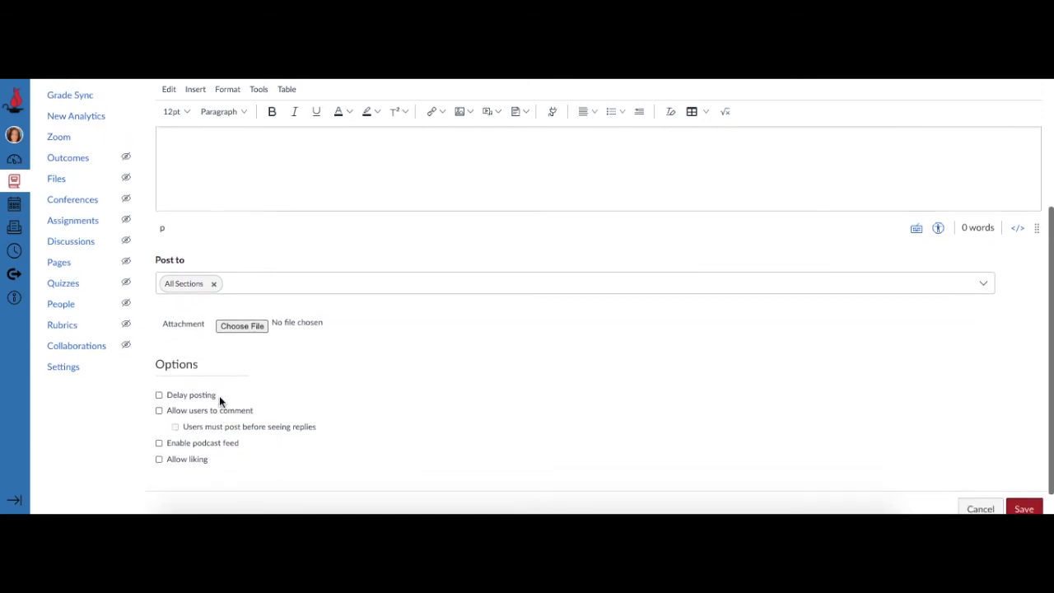
{"action": "scroll", "coordinate": [219, 401], "scroll_direction": "up", "scroll_amount": 2}
{"action": "scroll", "coordinate": [220, 401], "scroll_direction": "up", "scroll_amount": 1}
{"action": "scroll", "coordinate": [220, 401], "scroll_direction": "down", "scroll_amount": 1}
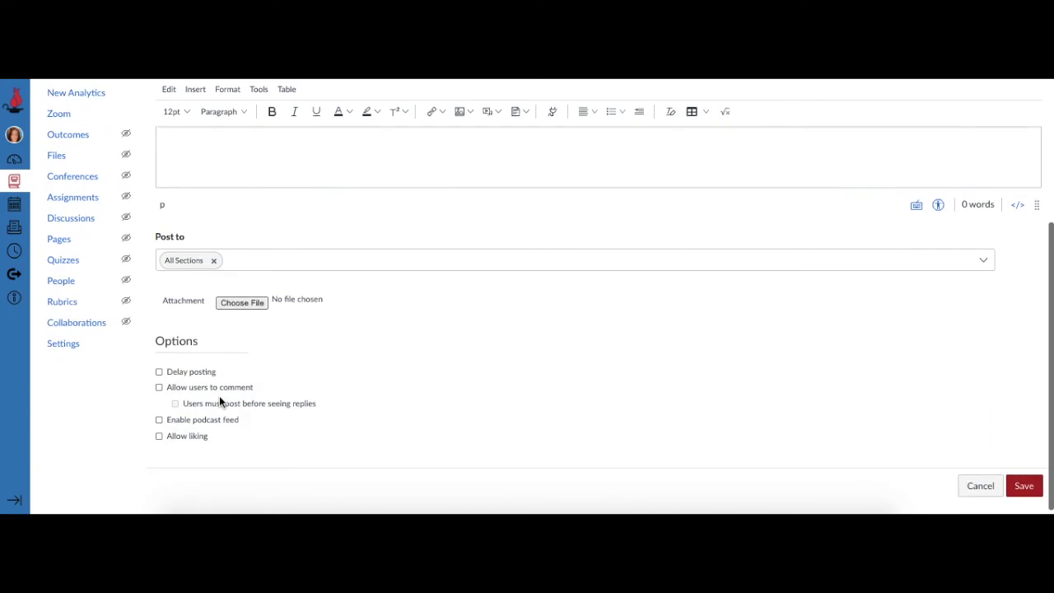
{"action": "scroll", "coordinate": [219, 401], "scroll_direction": "up", "scroll_amount": 1}
{"action": "scroll", "coordinate": [948, 417], "scroll_direction": "up", "scroll_amount": 3}
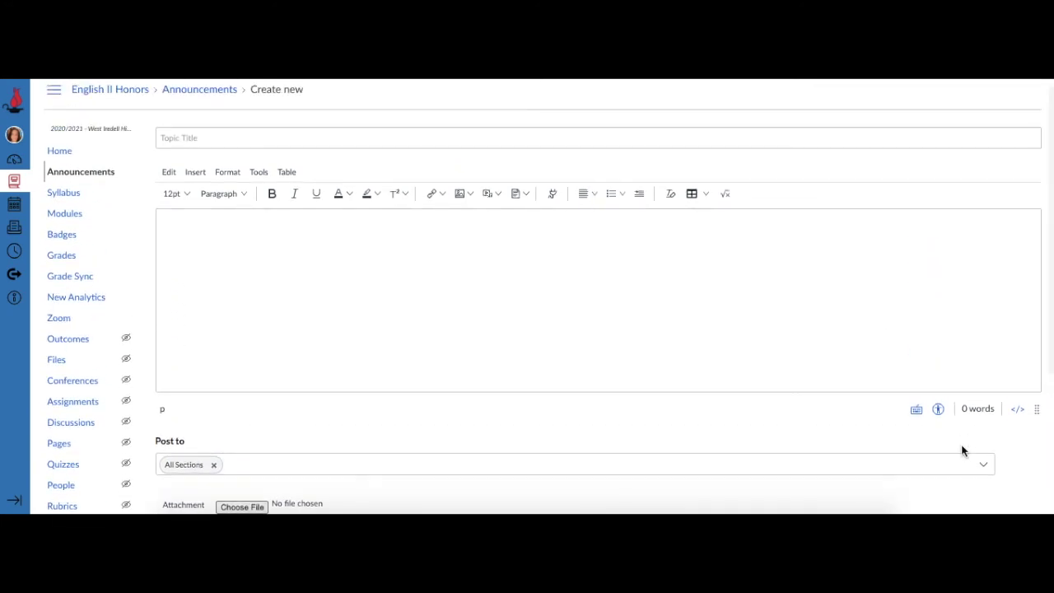
{"action": "left_click", "coordinate": [72, 181]}
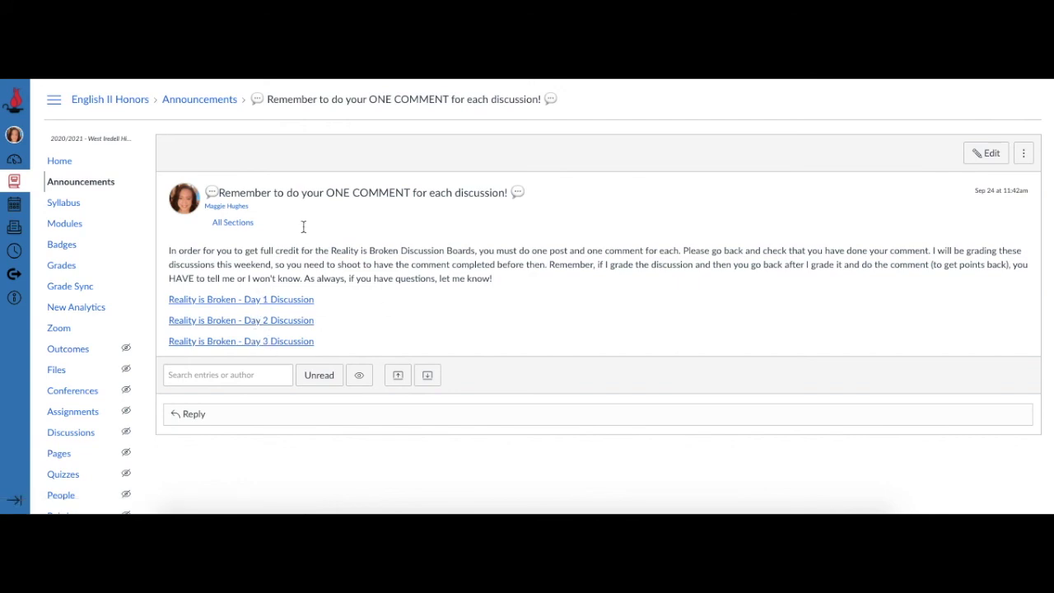
Return to the course home page and open the People roster to browse the enrolled students
{"action": "left_click", "coordinate": [61, 161]}
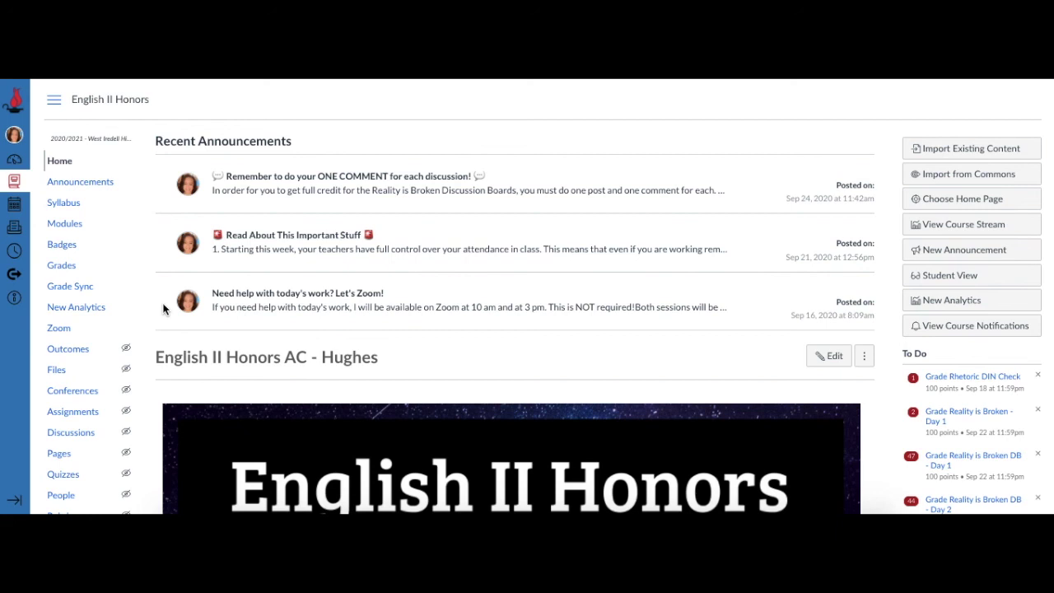
{"action": "scroll", "coordinate": [163, 309], "scroll_direction": "down", "scroll_amount": 1}
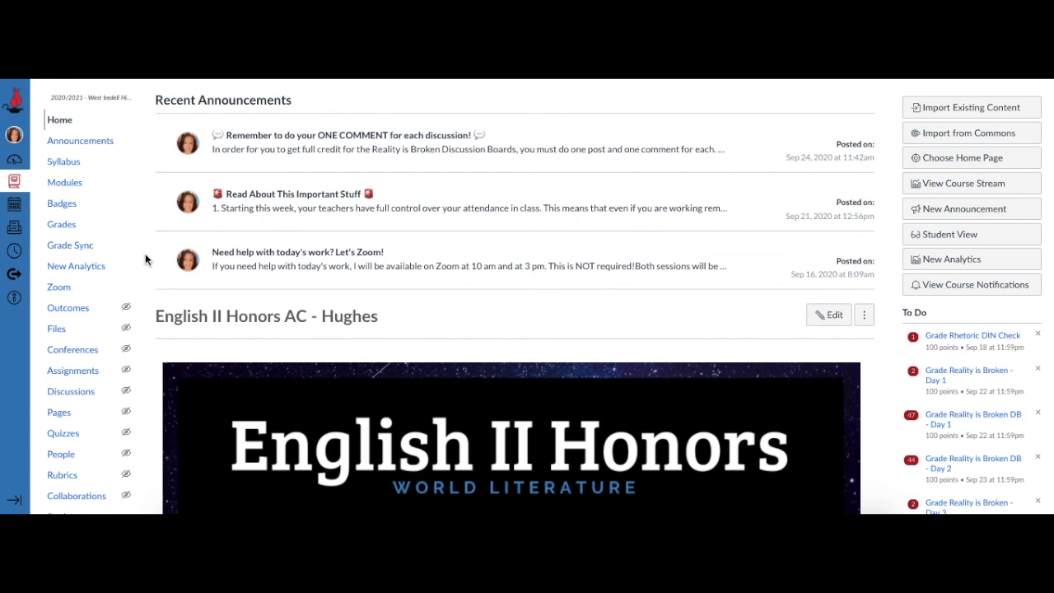
{"action": "left_click", "coordinate": [66, 454]}
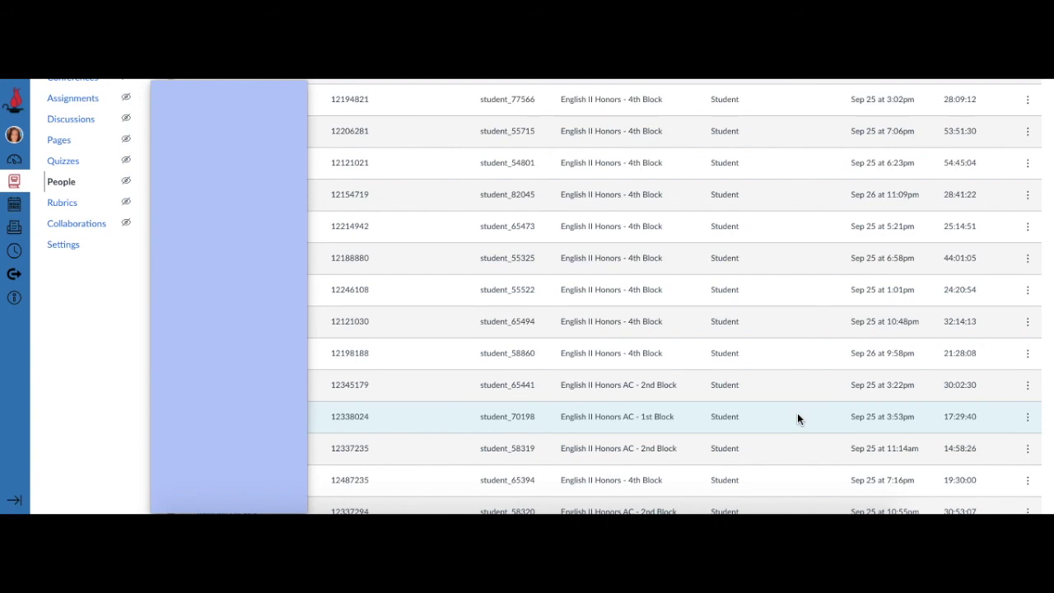
{"action": "scroll", "coordinate": [797, 414], "scroll_direction": "down", "scroll_amount": 2}
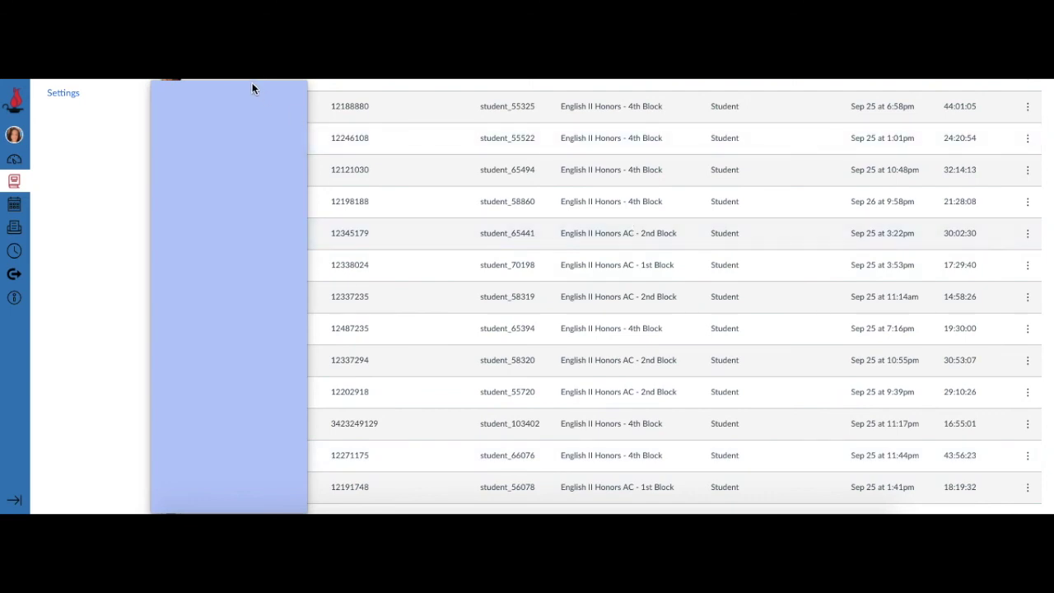
Open the summary of a student in the 4th Block section to review grades and activity
{"action": "left_click", "coordinate": [802, 327]}
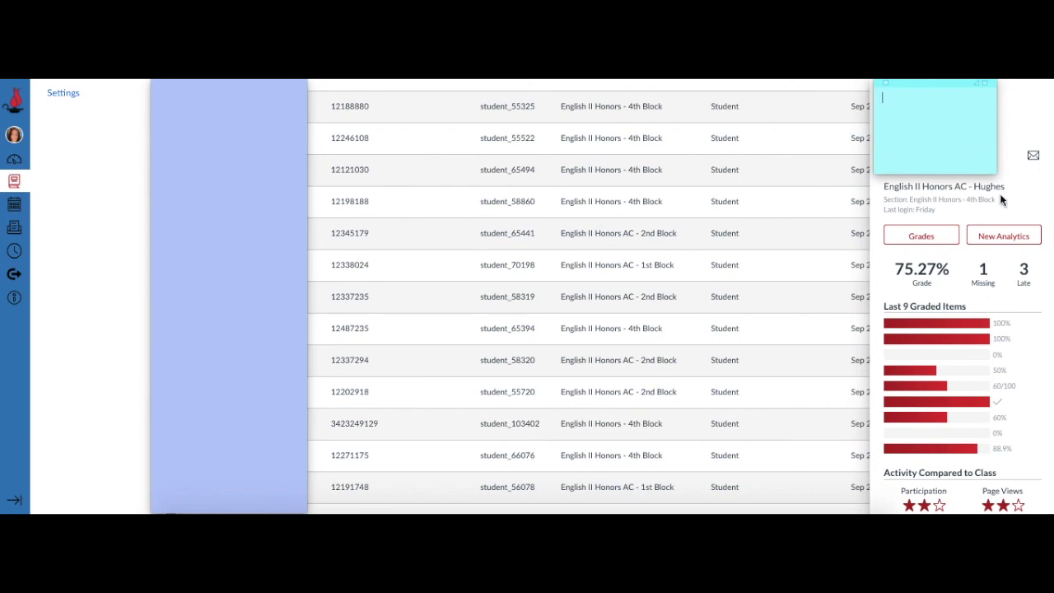
{"action": "scroll", "coordinate": [975, 417], "scroll_direction": "down", "scroll_amount": 1}
{"action": "scroll", "coordinate": [975, 417], "scroll_direction": "up", "scroll_amount": 1}
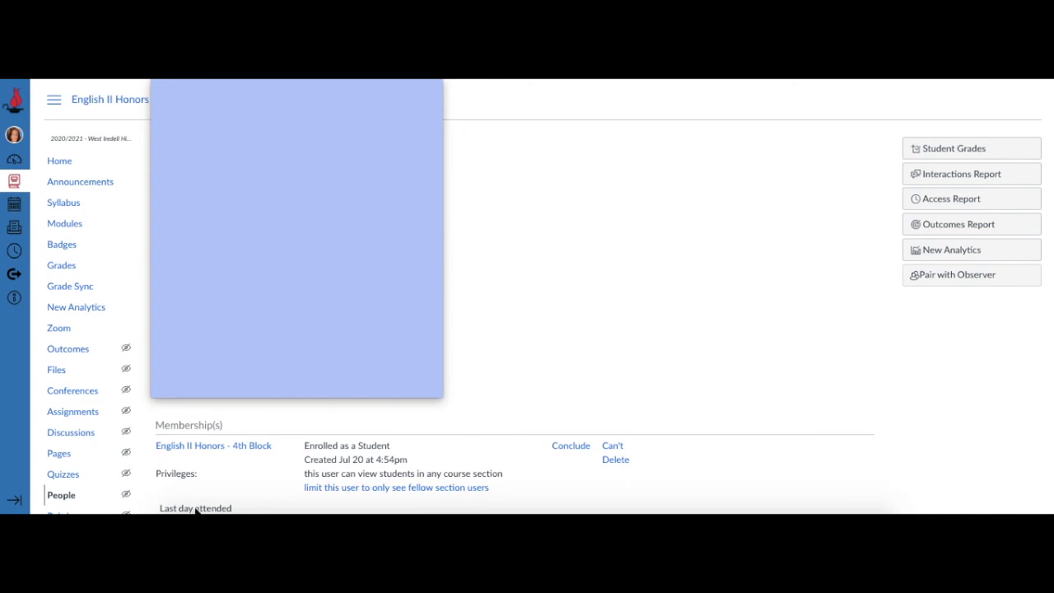
Review the student's full user details page and open the student's access report
{"action": "scroll", "coordinate": [476, 464], "scroll_direction": "down", "scroll_amount": 1}
{"action": "scroll", "coordinate": [476, 465], "scroll_direction": "up", "scroll_amount": 1}
{"action": "left_click", "coordinate": [993, 203]}
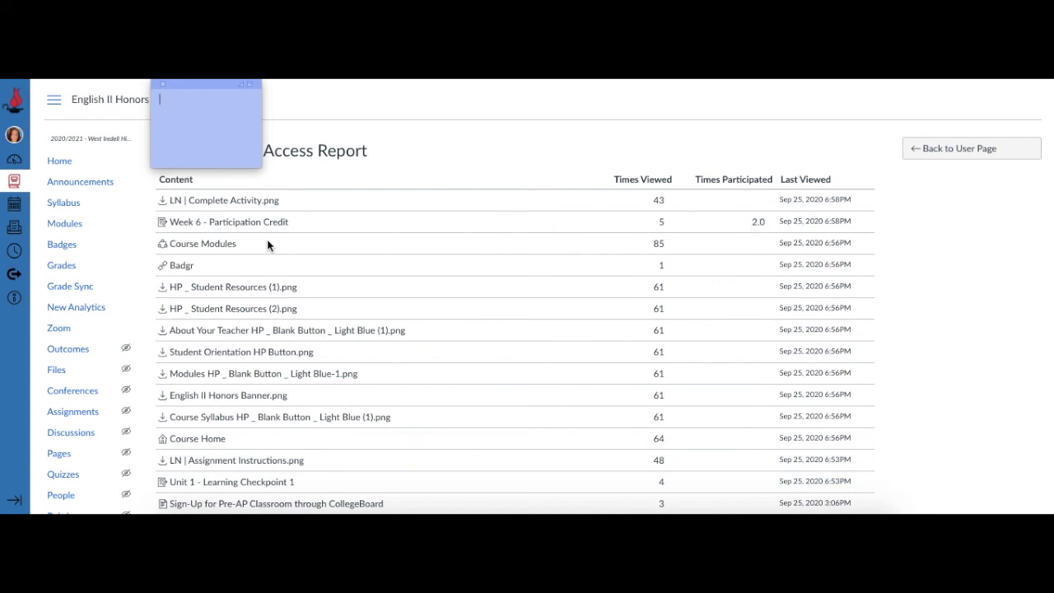
Examine the access report's view and participation counts for Week 6 - Participation Credit and Course Modules
{"action": "double_click", "coordinate": [663, 222]}
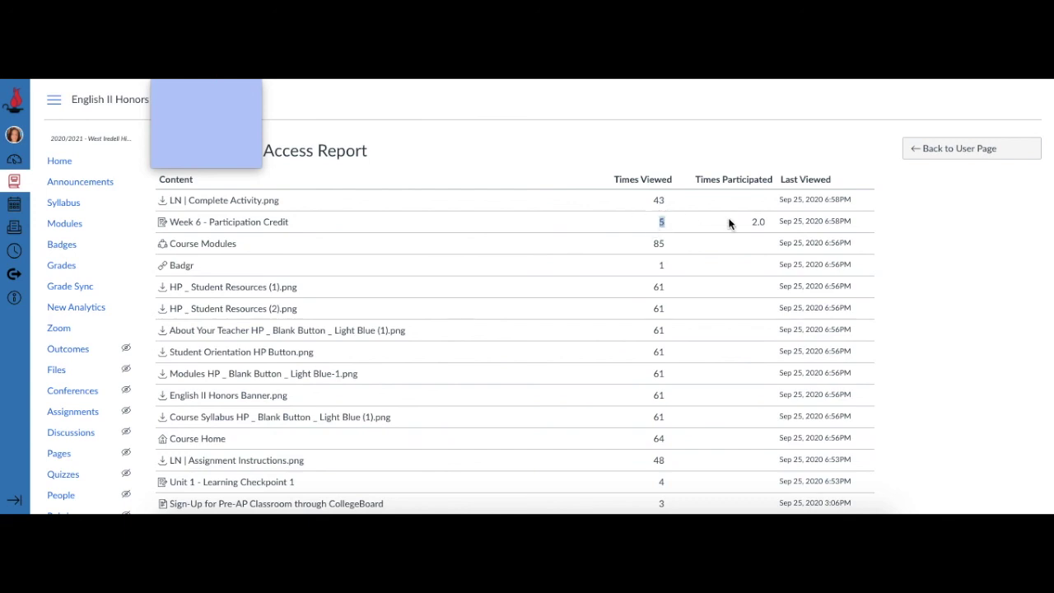
{"action": "double_click", "coordinate": [758, 222]}
{"action": "left_click", "coordinate": [714, 209]}
{"action": "double_click", "coordinate": [655, 243]}
{"action": "double_click", "coordinate": [639, 243]}
{"action": "left_click", "coordinate": [659, 241]}
{"action": "scroll", "coordinate": [419, 328], "scroll_direction": "down", "scroll_amount": 3}
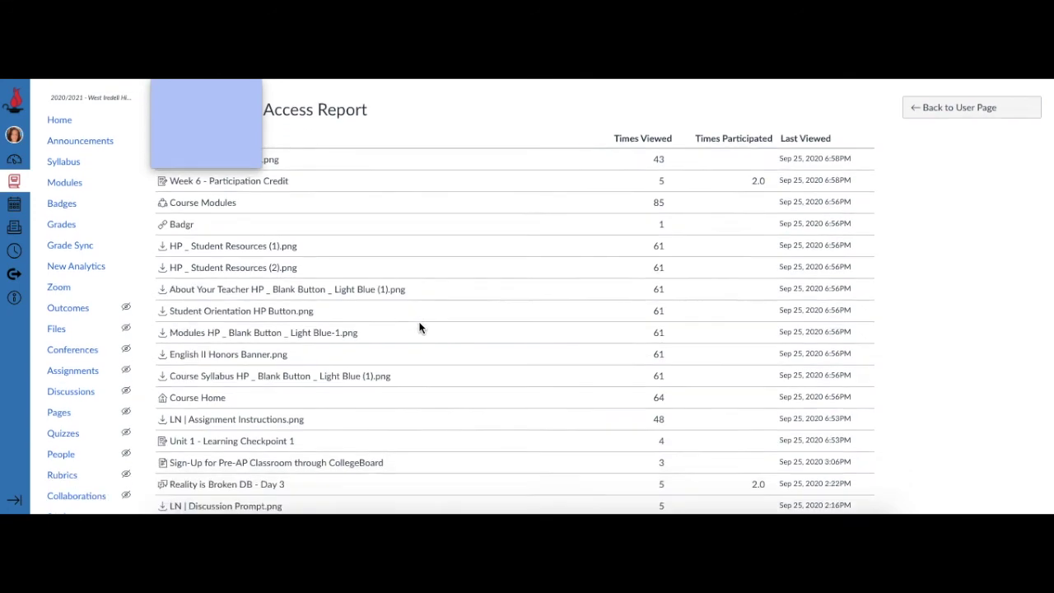
Examine the views, participations and last-viewed dates of the Reality is Broken activities and Rhetoric DIN Check in the access report
{"action": "scroll", "coordinate": [419, 327], "scroll_direction": "down", "scroll_amount": 2}
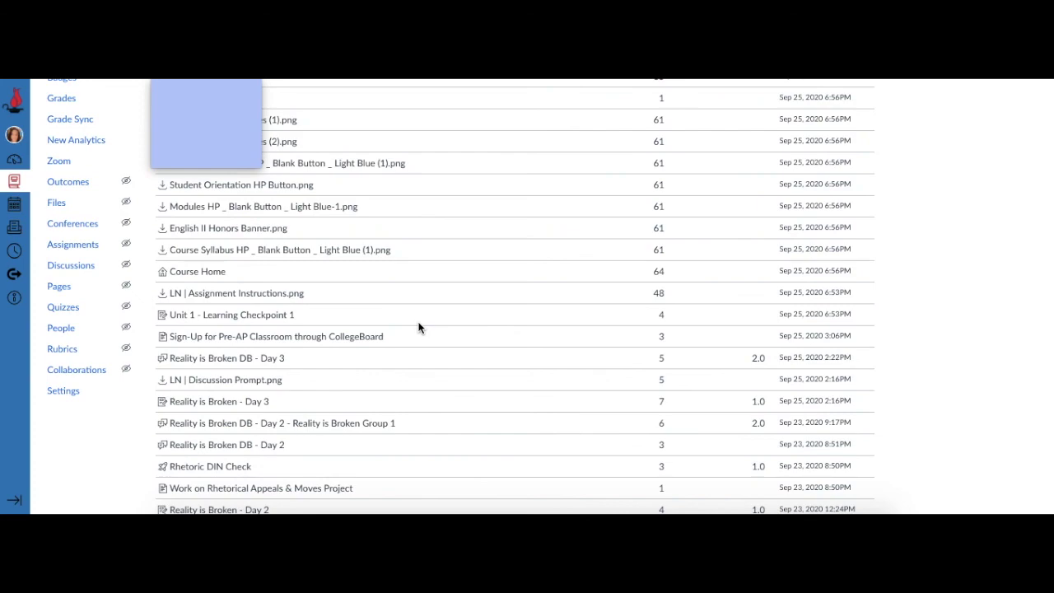
{"action": "scroll", "coordinate": [403, 355], "scroll_direction": "down", "scroll_amount": 1}
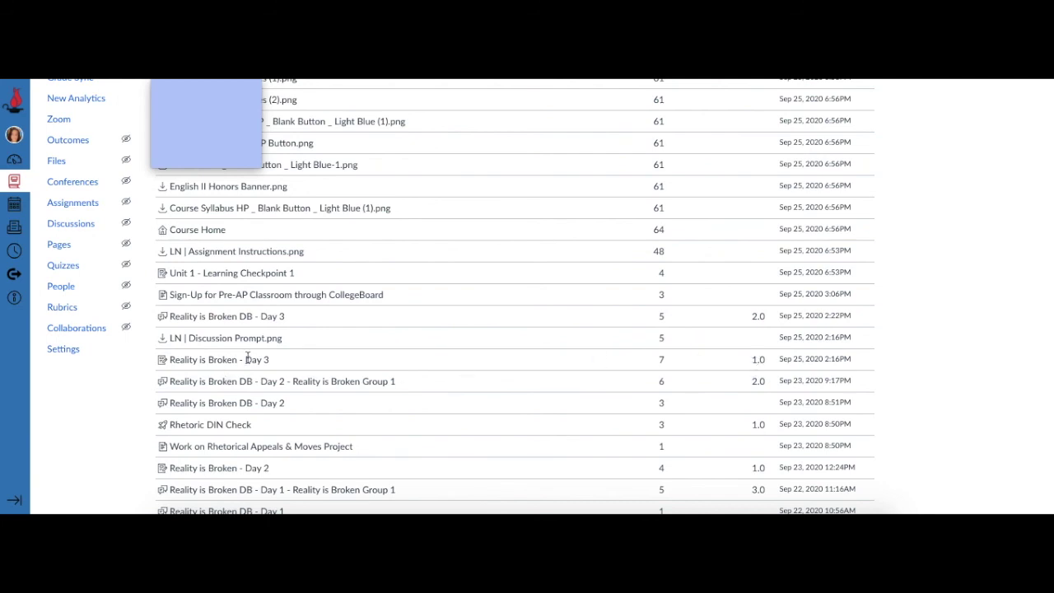
{"action": "scroll", "coordinate": [498, 409], "scroll_direction": "down", "scroll_amount": 1}
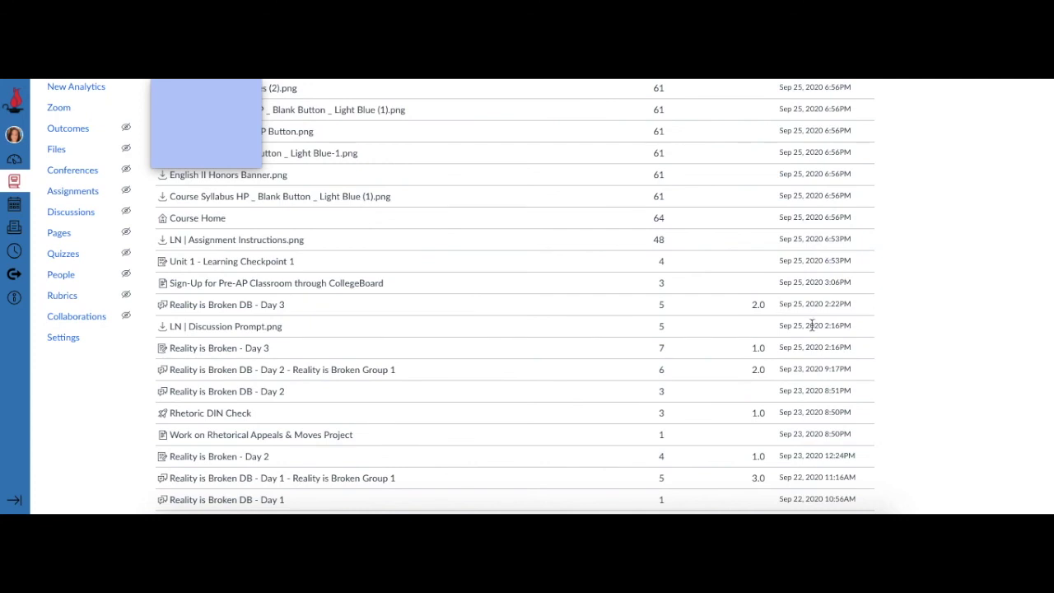
{"action": "scroll", "coordinate": [810, 324], "scroll_direction": "down", "scroll_amount": 1}
{"action": "scroll", "coordinate": [813, 348], "scroll_direction": "down", "scroll_amount": 1}
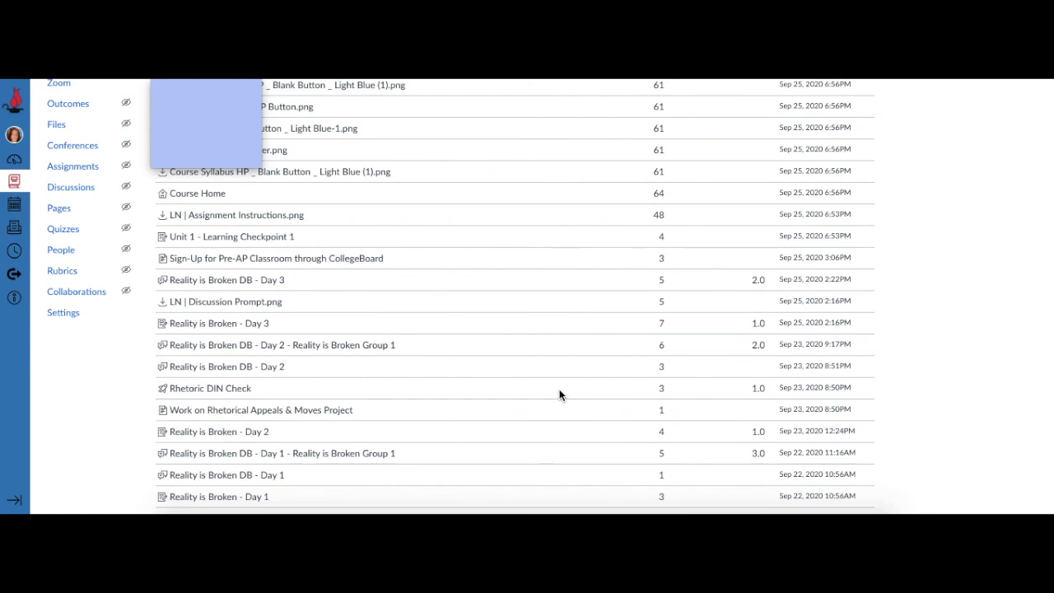
{"action": "scroll", "coordinate": [559, 395], "scroll_direction": "down", "scroll_amount": 1}
{"action": "scroll", "coordinate": [559, 395], "scroll_direction": "up", "scroll_amount": 1}
{"action": "left_click_drag", "start_coordinate": [142, 385], "coordinate": [414, 391]}
{"action": "left_click", "coordinate": [413, 391]}
{"action": "scroll", "coordinate": [642, 384], "scroll_direction": "up", "scroll_amount": 3}
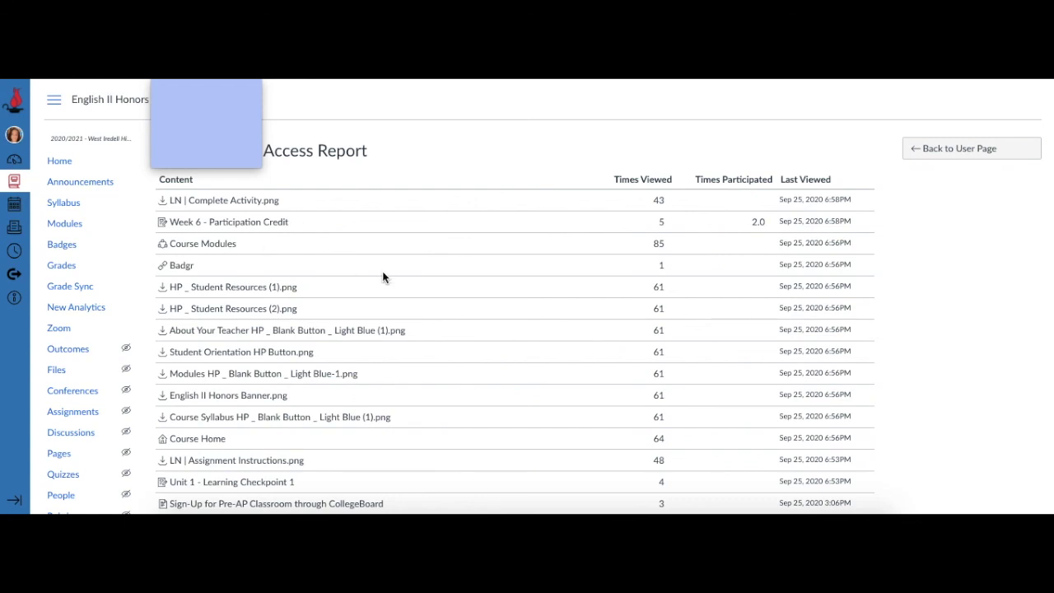
Review the student's entire access history down to the oldest entry, Introduce Yourself, and return to the start of the report
{"action": "scroll", "coordinate": [382, 277], "scroll_direction": "down", "scroll_amount": 1}
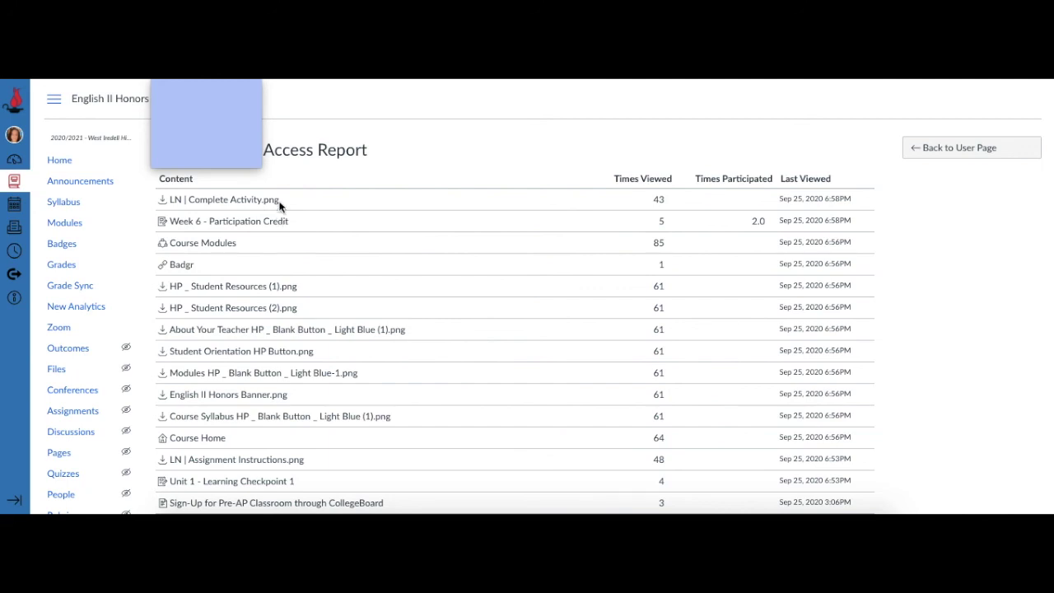
{"action": "scroll", "coordinate": [277, 271], "scroll_direction": "down", "scroll_amount": 10}
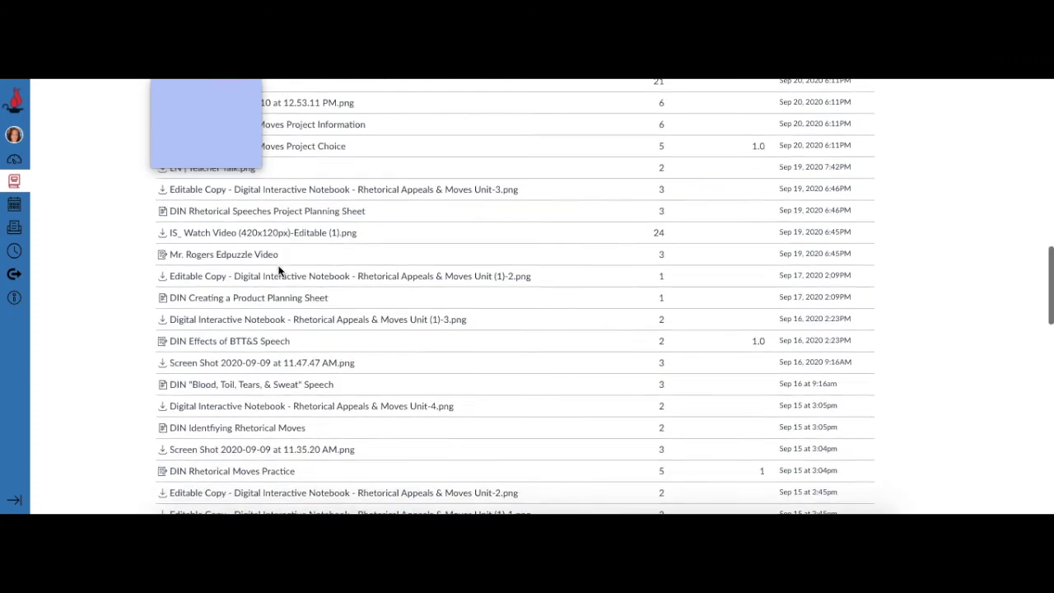
{"action": "scroll", "coordinate": [277, 271], "scroll_direction": "down", "scroll_amount": 15}
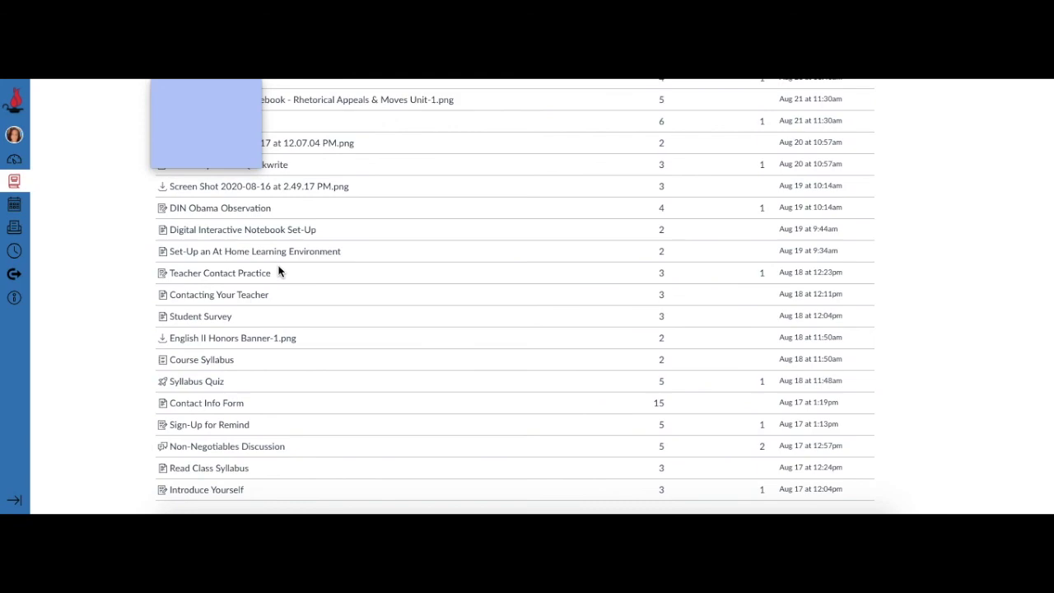
{"action": "scroll", "coordinate": [277, 271], "scroll_direction": "up", "scroll_amount": 15}
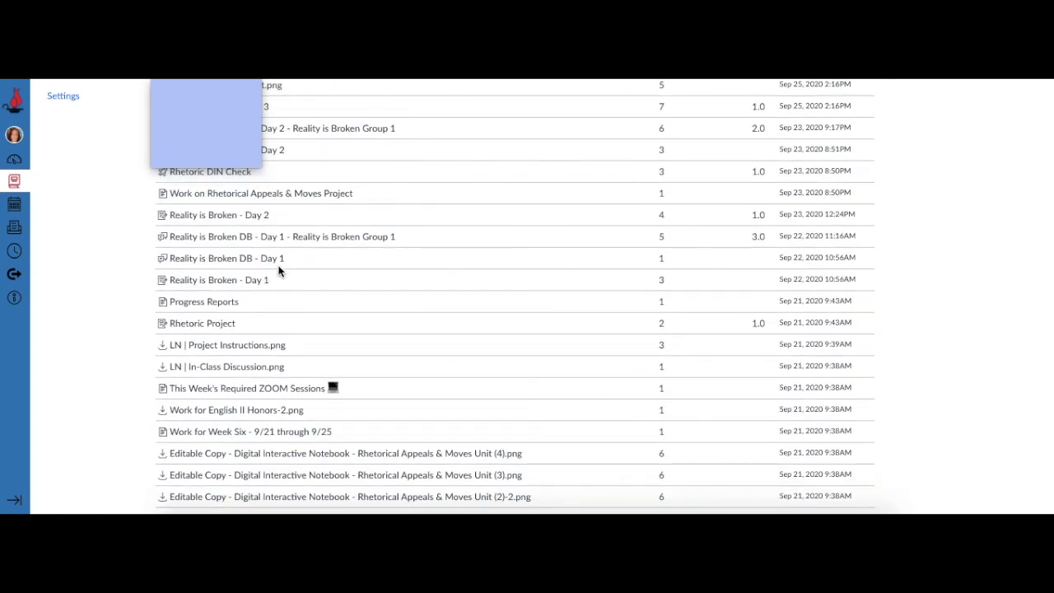
{"action": "scroll", "coordinate": [277, 271], "scroll_direction": "up", "scroll_amount": 6}
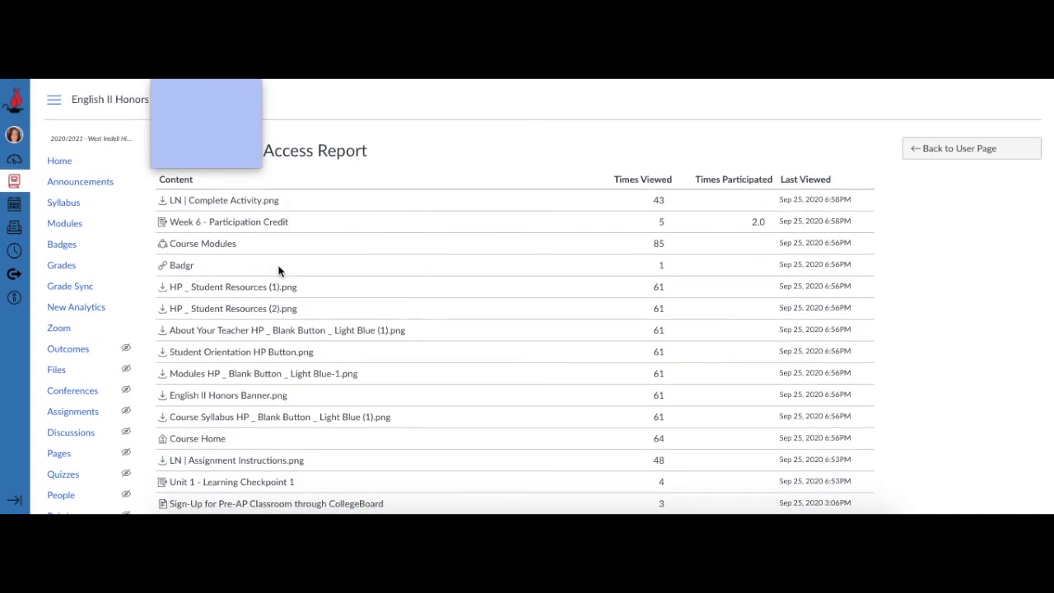